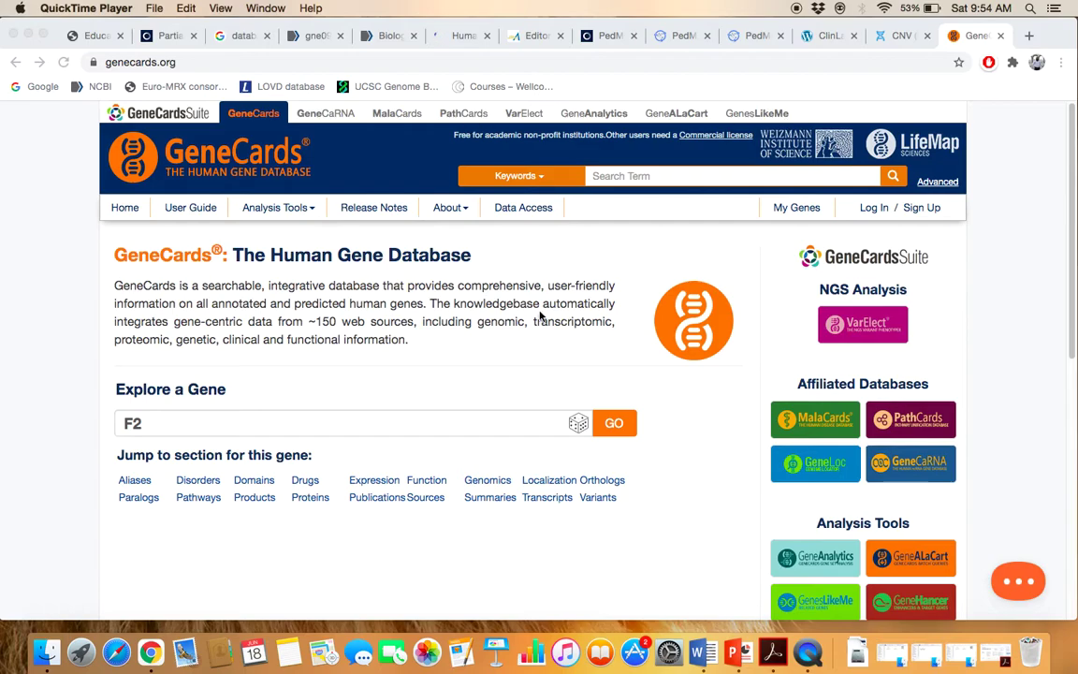
Step: Run a GeneCards keyword search for NSUN2 and browse its 1,434 results
{"action": "scroll", "coordinate": [503, 379], "scroll_direction": "down", "scroll_amount": 2}
{"action": "scroll", "coordinate": [503, 379], "scroll_direction": "up", "scroll_amount": 2}
{"action": "scroll", "coordinate": [671, 506], "scroll_direction": "down", "scroll_amount": 1}
{"action": "scroll", "coordinate": [672, 506], "scroll_direction": "down", "scroll_amount": 2}
{"action": "scroll", "coordinate": [672, 506], "scroll_direction": "up", "scroll_amount": 3}
{"action": "left_click", "coordinate": [653, 177]}
{"action": "left_click", "coordinate": [646, 178]}
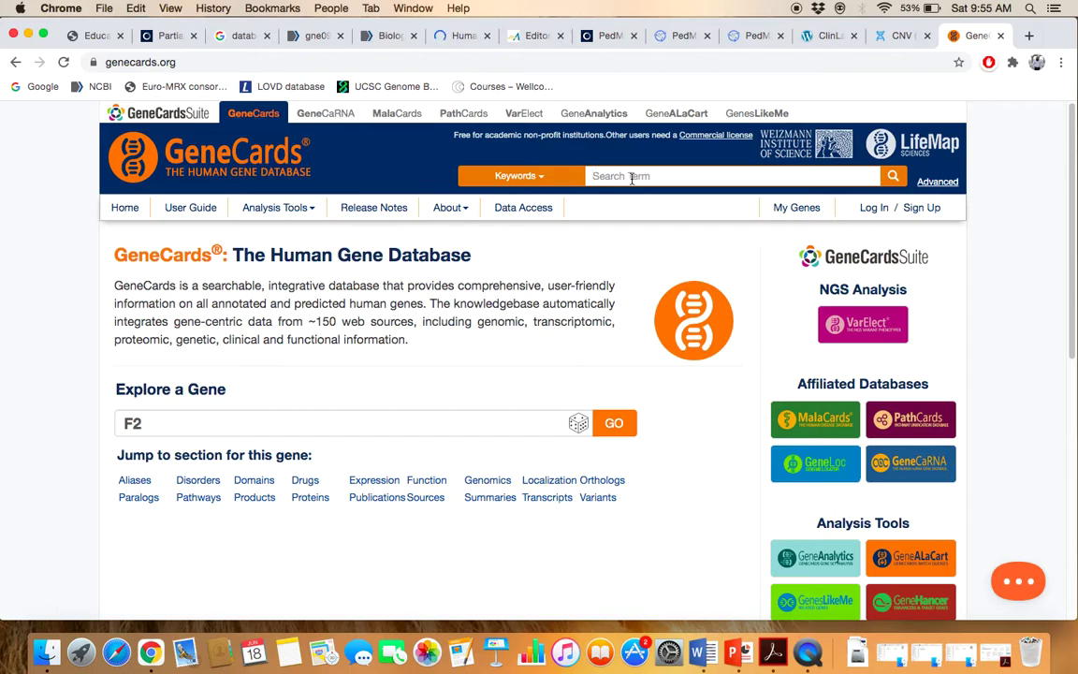
{"action": "type", "text": "NSUN2"}
{"action": "key", "text": "Return"}
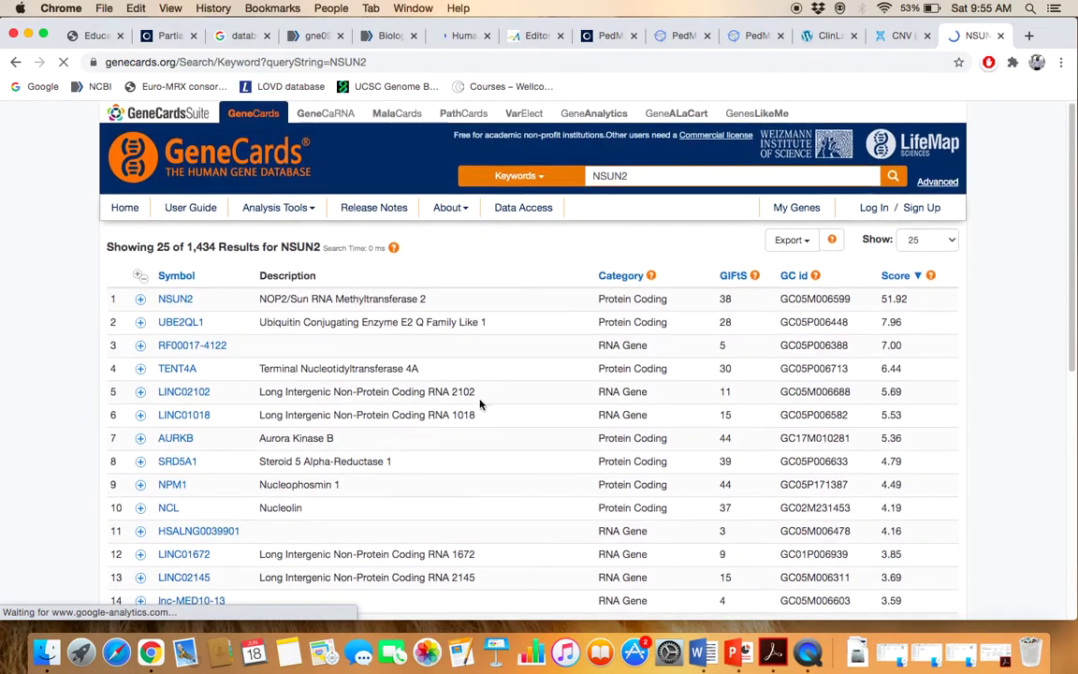
{"action": "scroll", "coordinate": [412, 436], "scroll_direction": "down", "scroll_amount": 3}
{"action": "scroll", "coordinate": [408, 440], "scroll_direction": "down", "scroll_amount": 7}
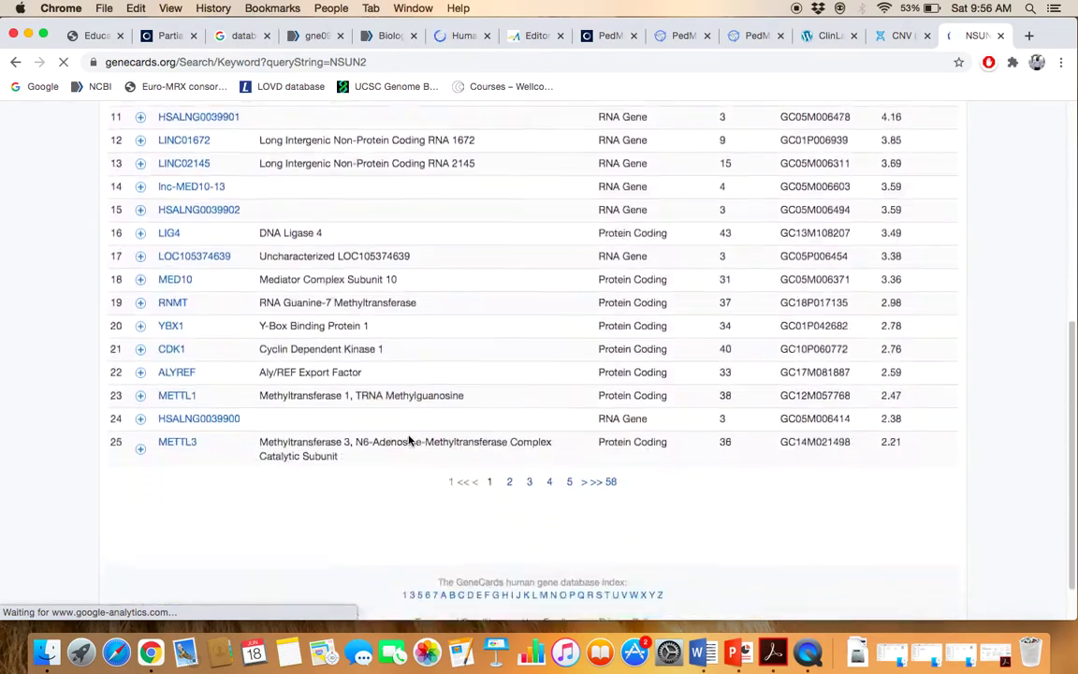
{"action": "scroll", "coordinate": [409, 440], "scroll_direction": "up", "scroll_amount": 10}
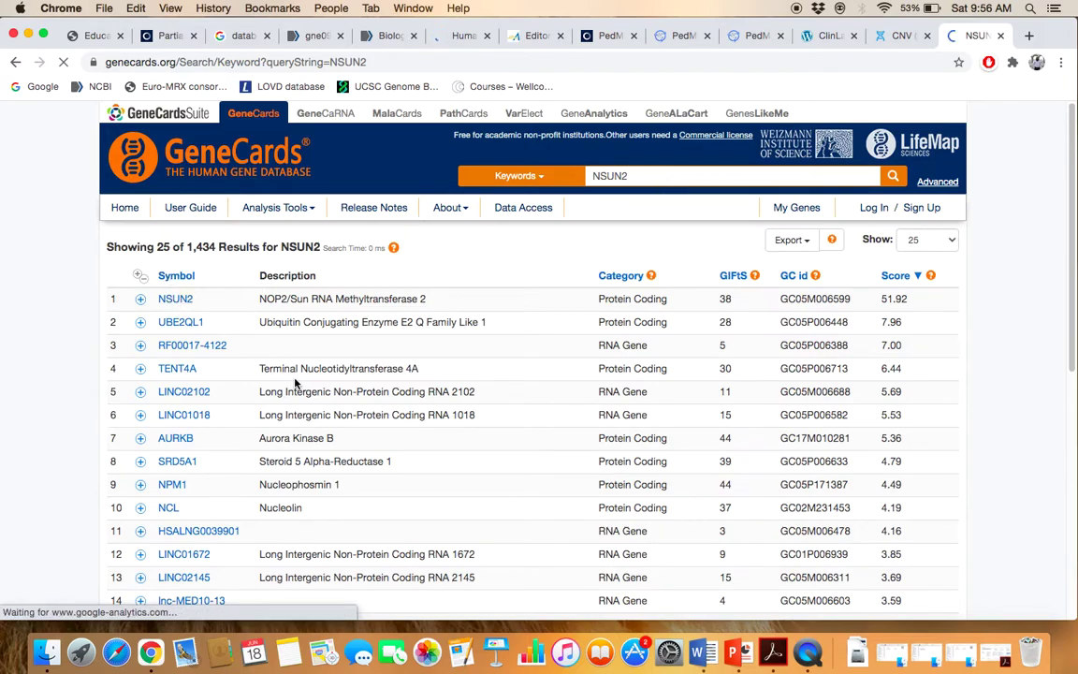
{"action": "scroll", "coordinate": [295, 403], "scroll_direction": "down", "scroll_amount": 2}
{"action": "scroll", "coordinate": [295, 420], "scroll_direction": "up", "scroll_amount": 2}
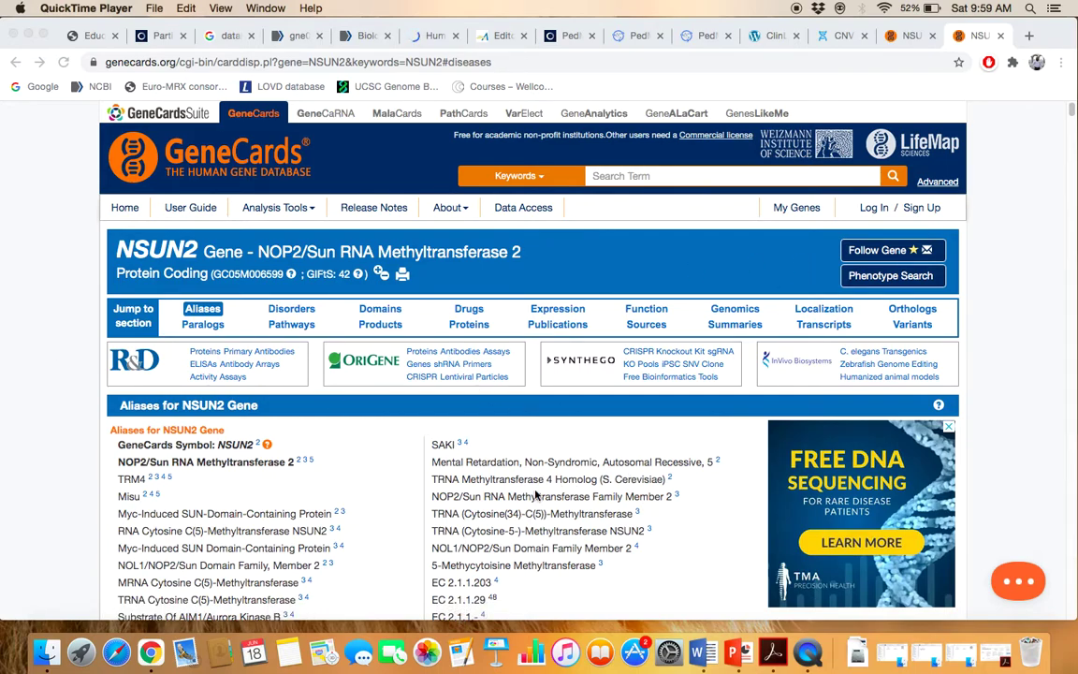
{"action": "scroll", "coordinate": [536, 497], "scroll_direction": "down", "scroll_amount": 1}
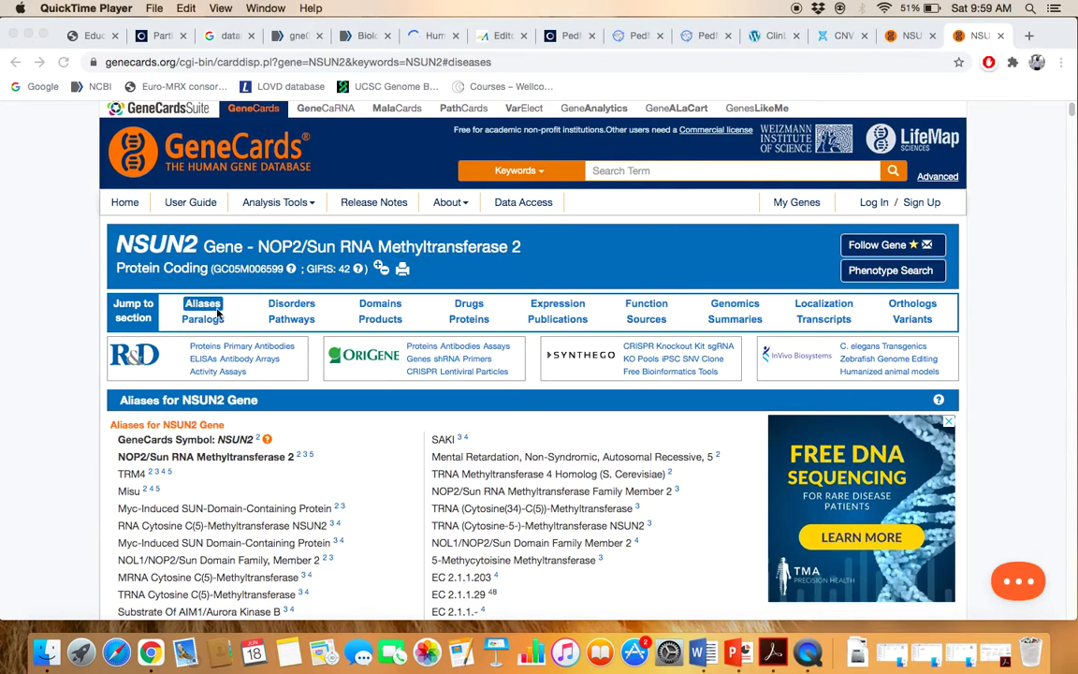
{"action": "left_click", "coordinate": [54, 416]}
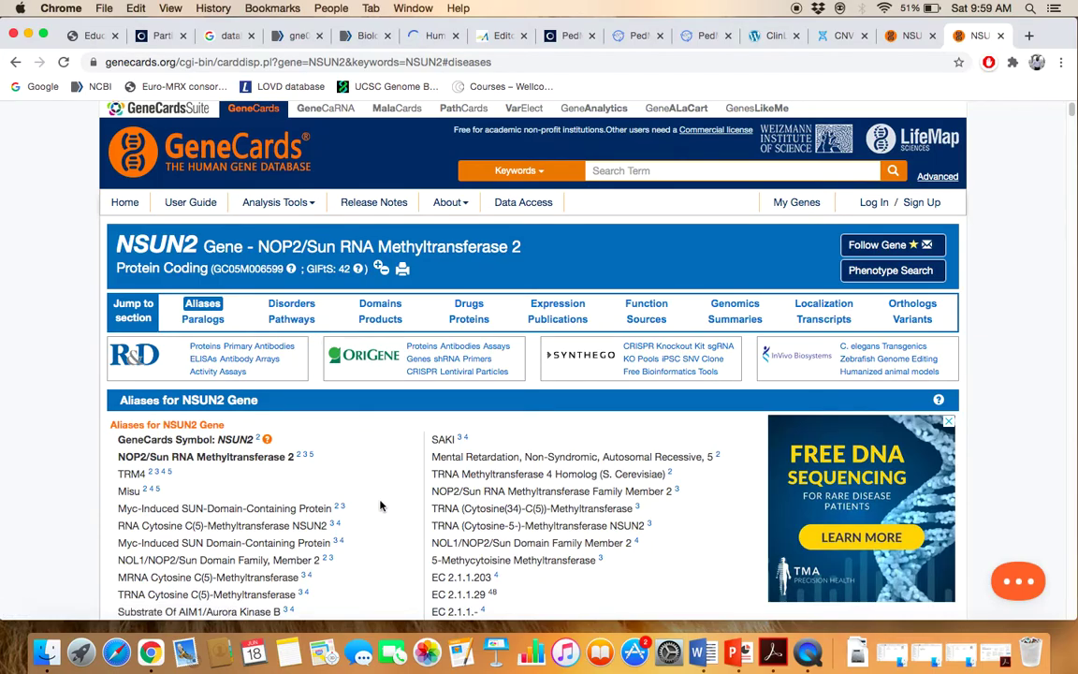
{"action": "scroll", "coordinate": [380, 506], "scroll_direction": "down", "scroll_amount": 5}
{"action": "scroll", "coordinate": [380, 505], "scroll_direction": "down", "scroll_amount": 15}
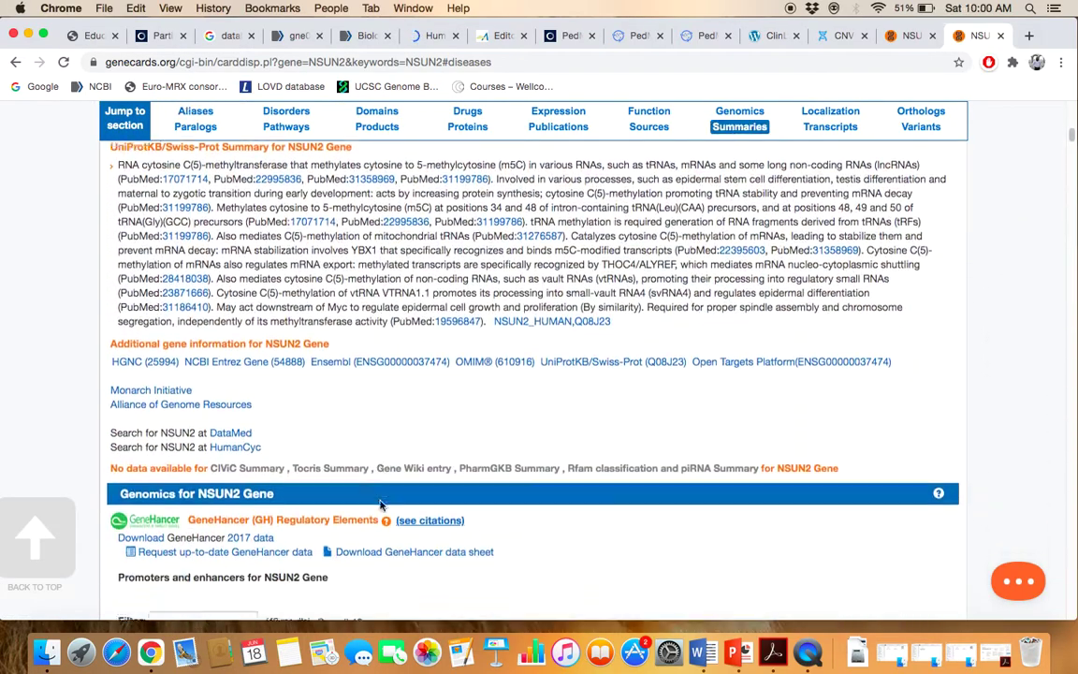
{"action": "scroll", "coordinate": [380, 505], "scroll_direction": "down", "scroll_amount": 20}
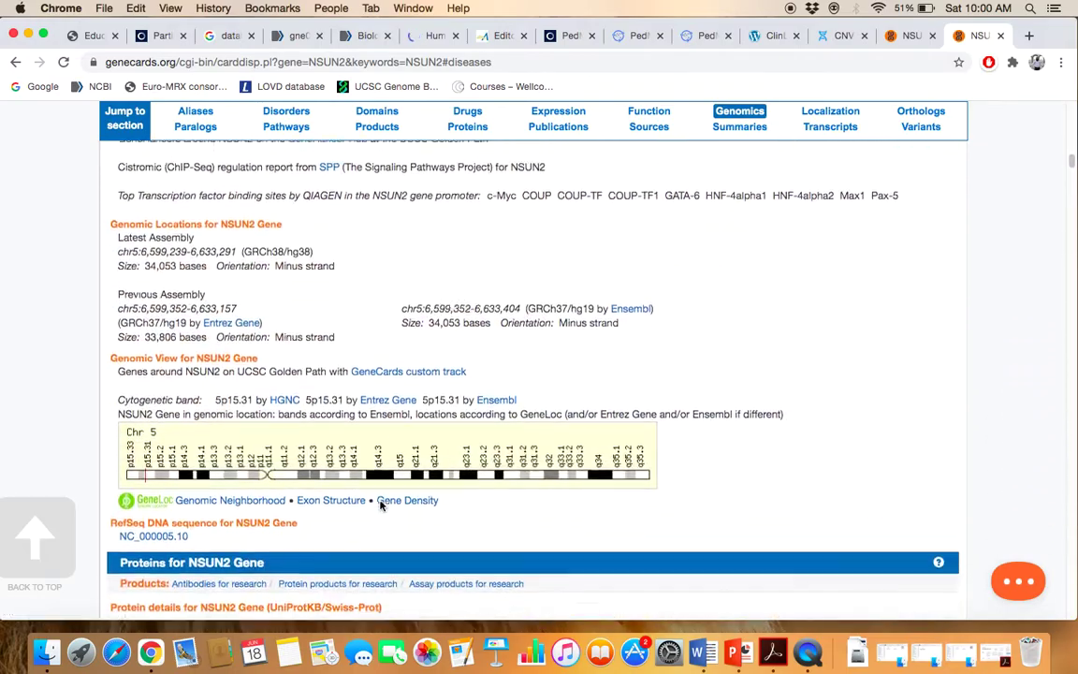
{"action": "scroll", "coordinate": [379, 506], "scroll_direction": "up", "scroll_amount": 20}
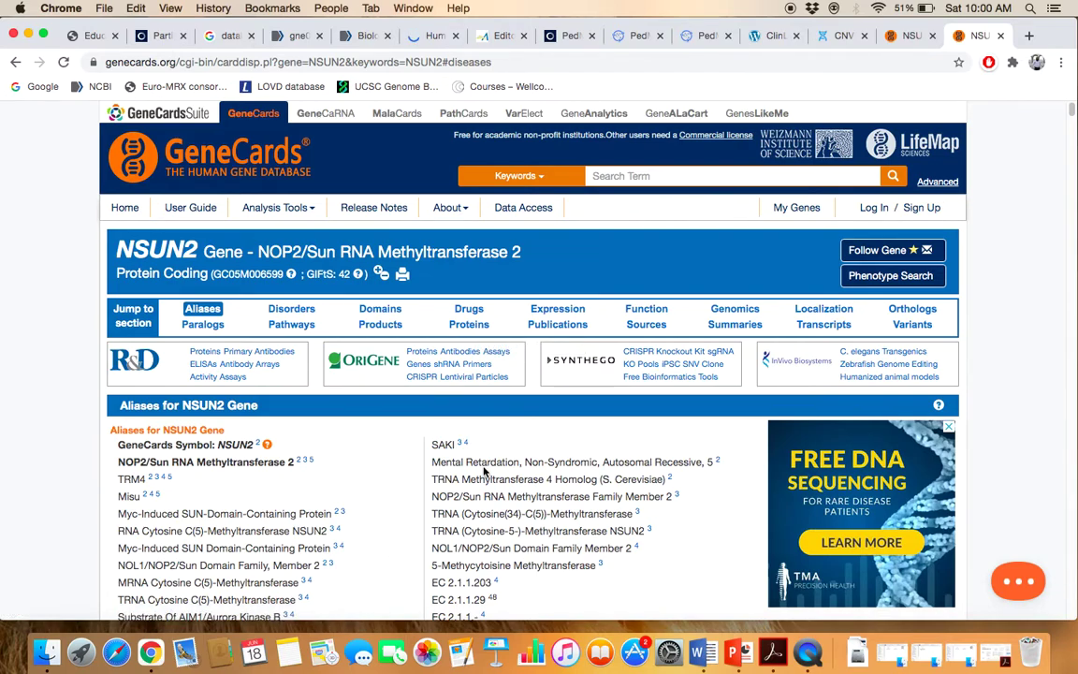
Step: Jump to the NSUN2 Localization section and highlight the UniProt subcellular location sentence
{"action": "left_click", "coordinate": [808, 314]}
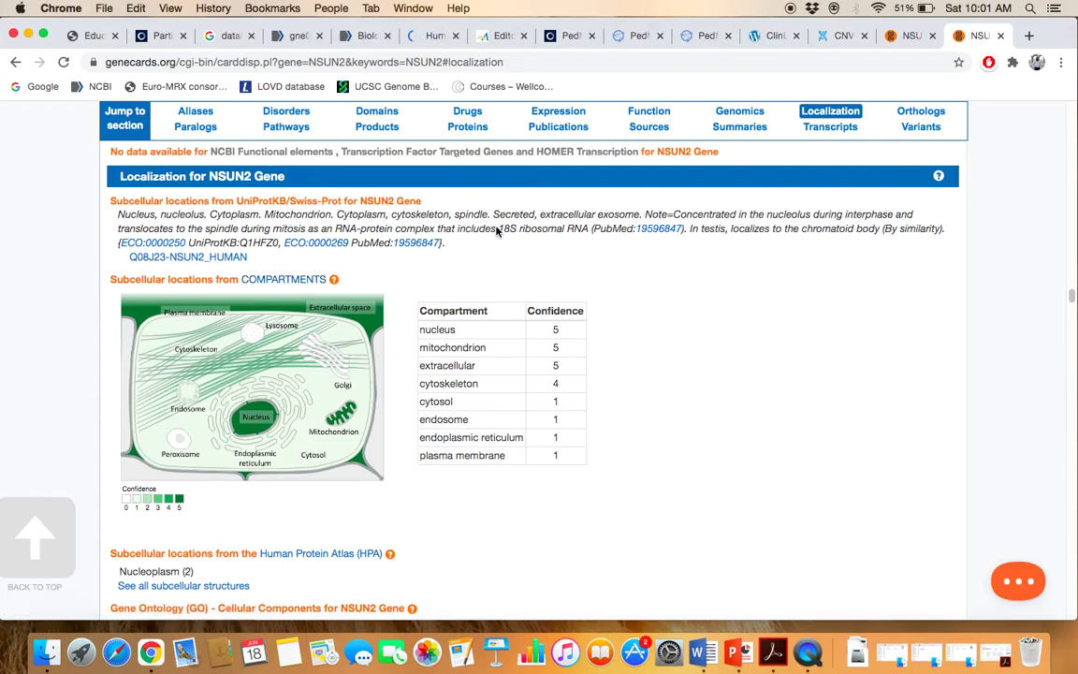
{"action": "left_click_drag", "start_coordinate": [497, 230], "coordinate": [463, 216]}
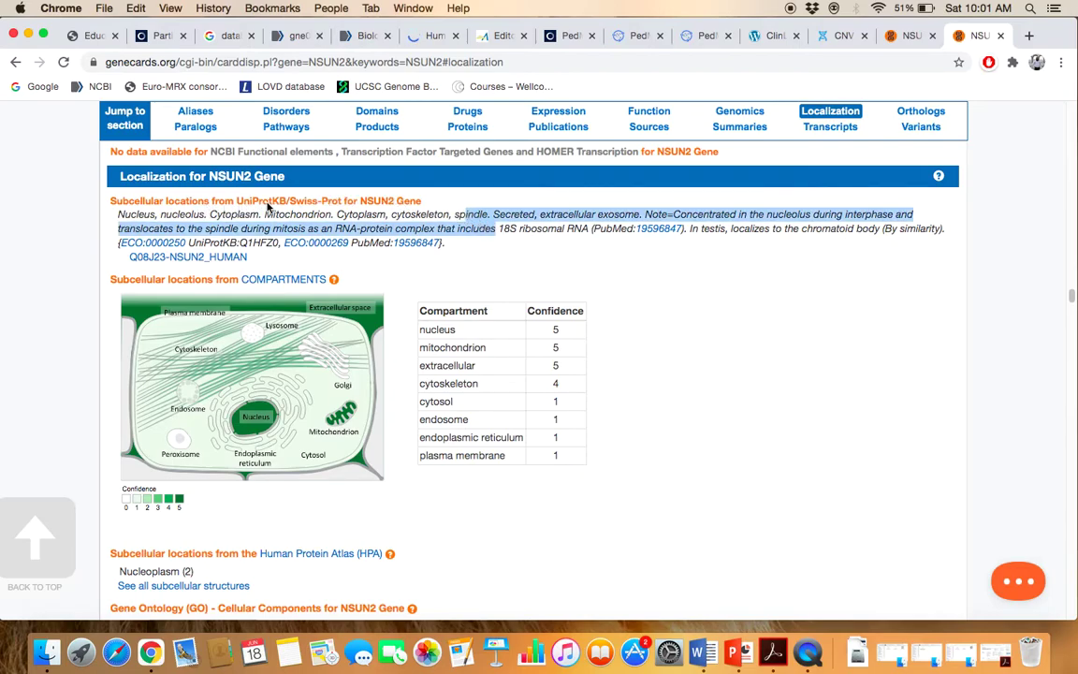
{"action": "left_click", "coordinate": [614, 309]}
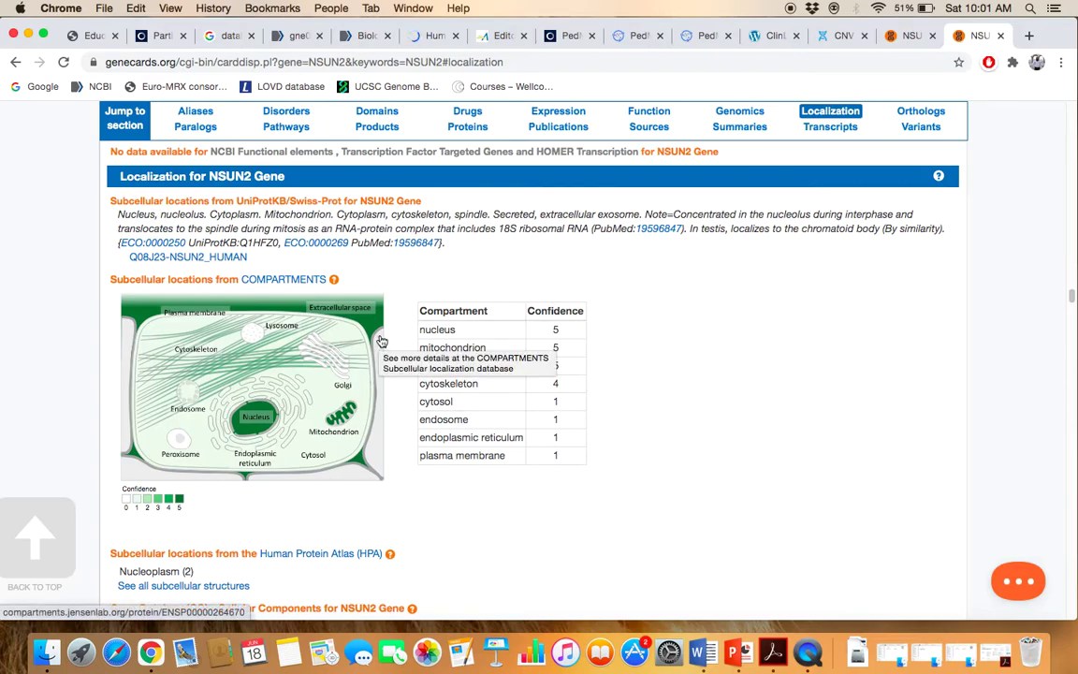
Step: Jump to the NSUN2 Disorders section listing MalaCards diseases like Dubowitz Syndrome
{"action": "left_click", "coordinate": [299, 114]}
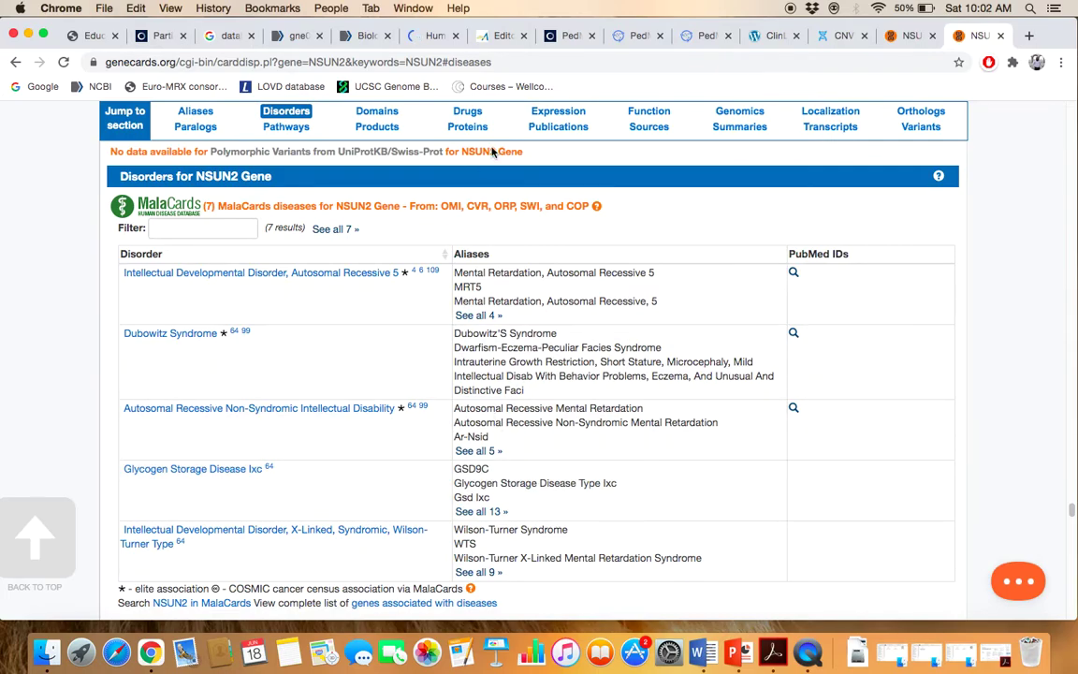
Step: Jump to the Expression section and review the GTEx, BioGPS and SAGE tissue expression chart
{"action": "left_click", "coordinate": [565, 114]}
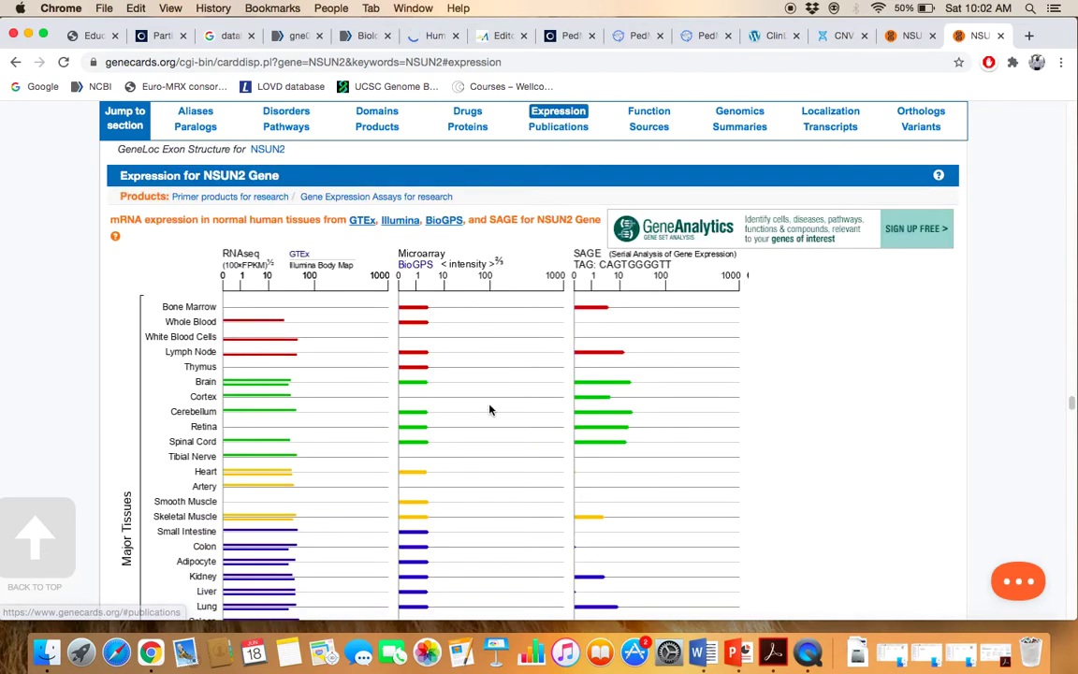
{"action": "scroll", "coordinate": [489, 409], "scroll_direction": "down", "scroll_amount": 2}
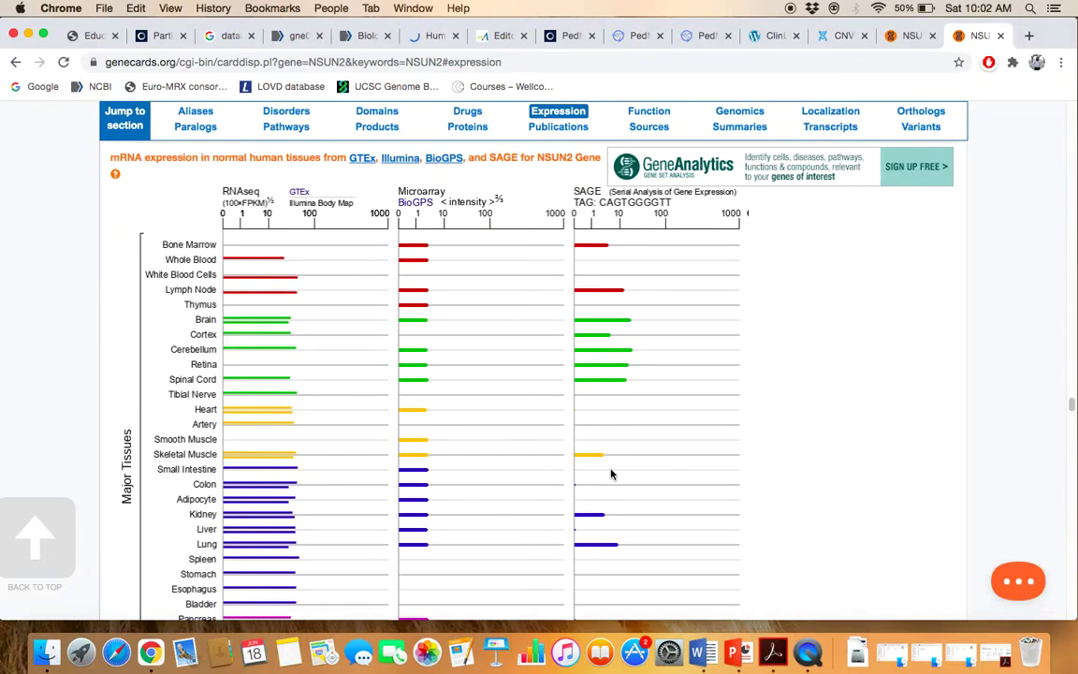
{"action": "scroll", "coordinate": [611, 474], "scroll_direction": "down", "scroll_amount": 1}
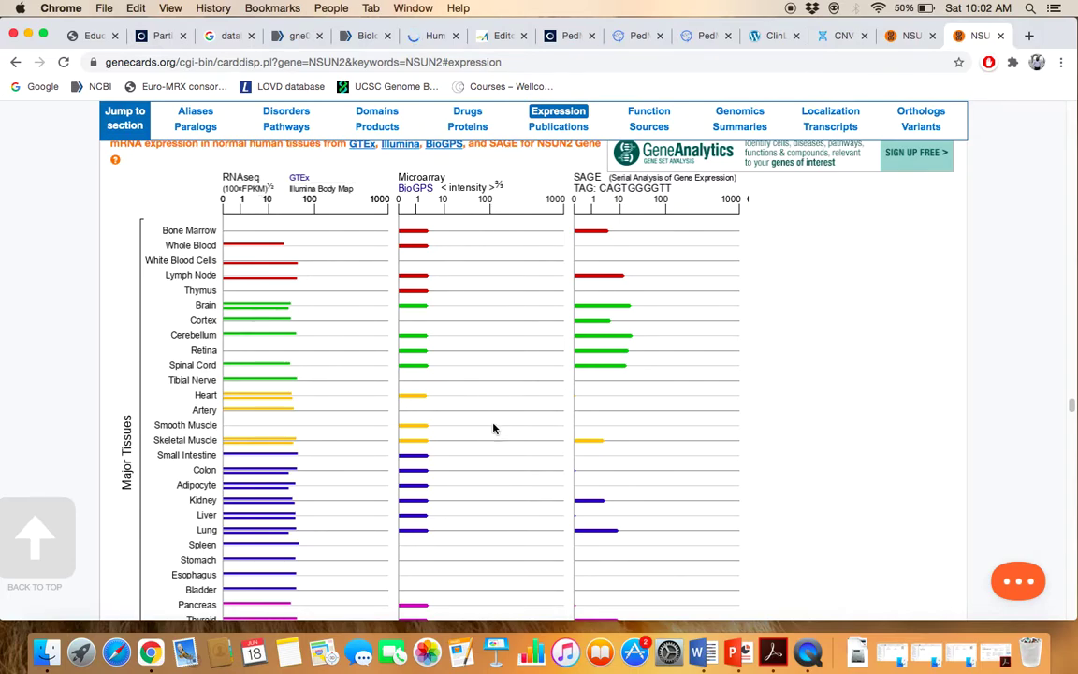
{"action": "scroll", "coordinate": [675, 506], "scroll_direction": "up", "scroll_amount": 2}
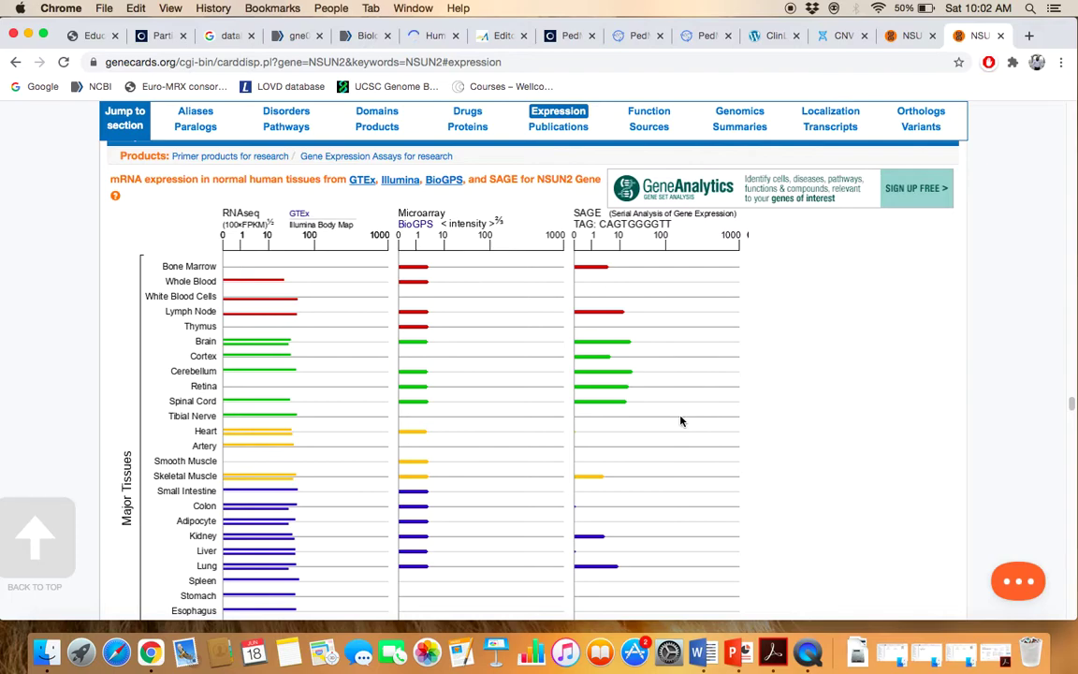
{"action": "scroll", "coordinate": [680, 421], "scroll_direction": "down", "scroll_amount": 3}
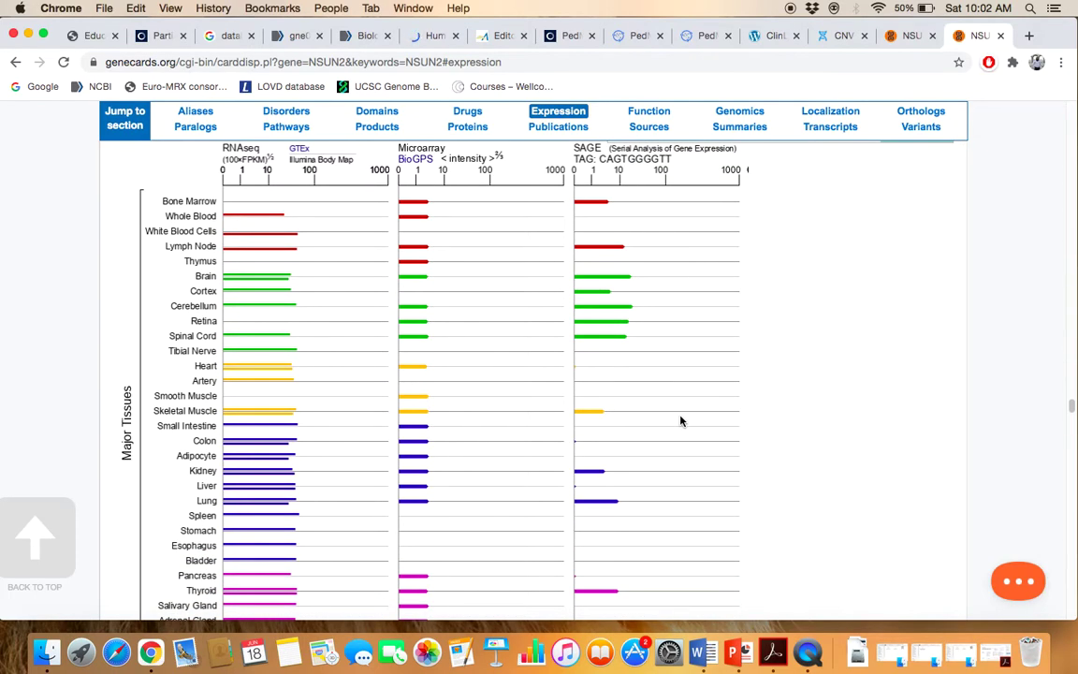
{"action": "scroll", "coordinate": [680, 421], "scroll_direction": "down", "scroll_amount": 3}
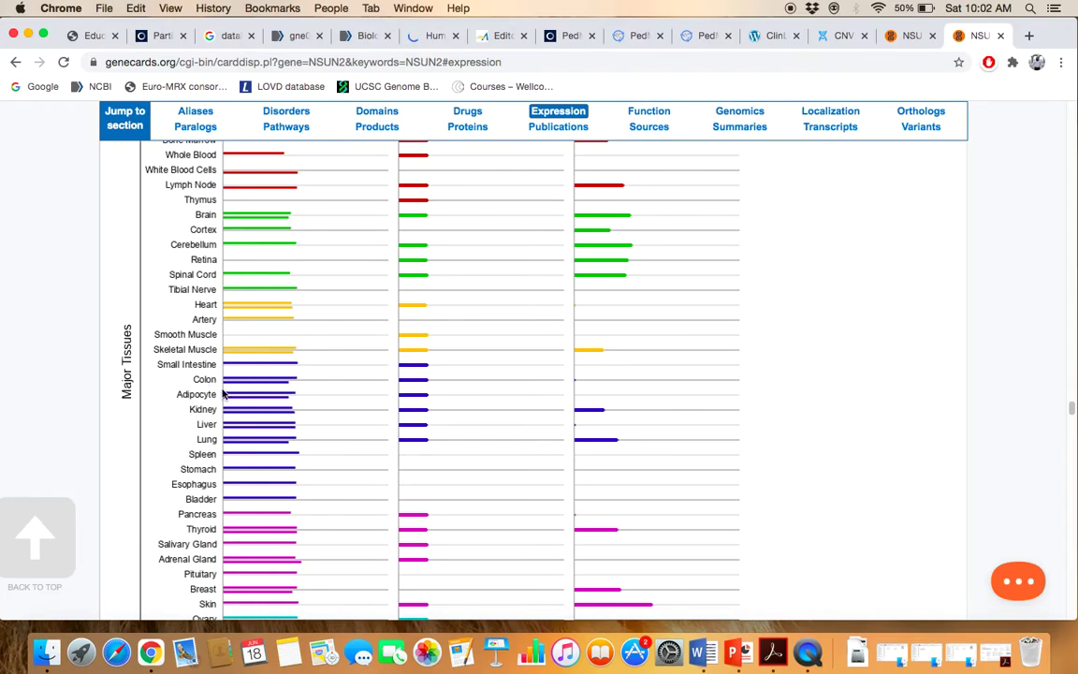
{"action": "scroll", "coordinate": [279, 396], "scroll_direction": "up", "scroll_amount": 3}
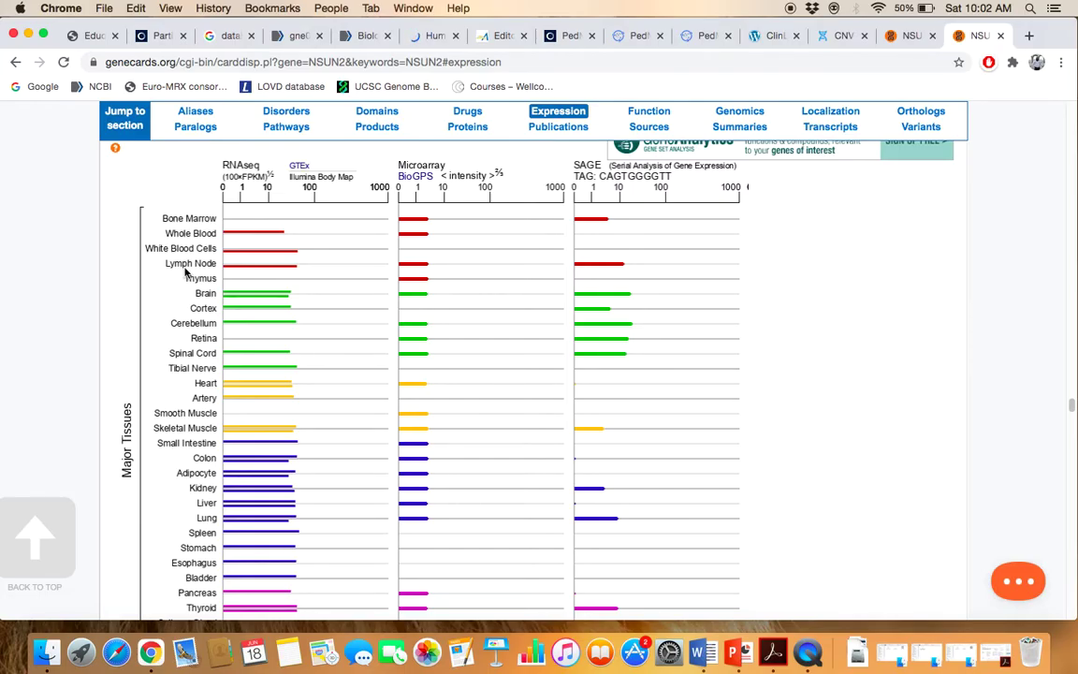
Step: Return from the NSUN2 card to the GeneCards home page via the logo
{"action": "scroll", "coordinate": [898, 373], "scroll_direction": "up", "scroll_amount": 15}
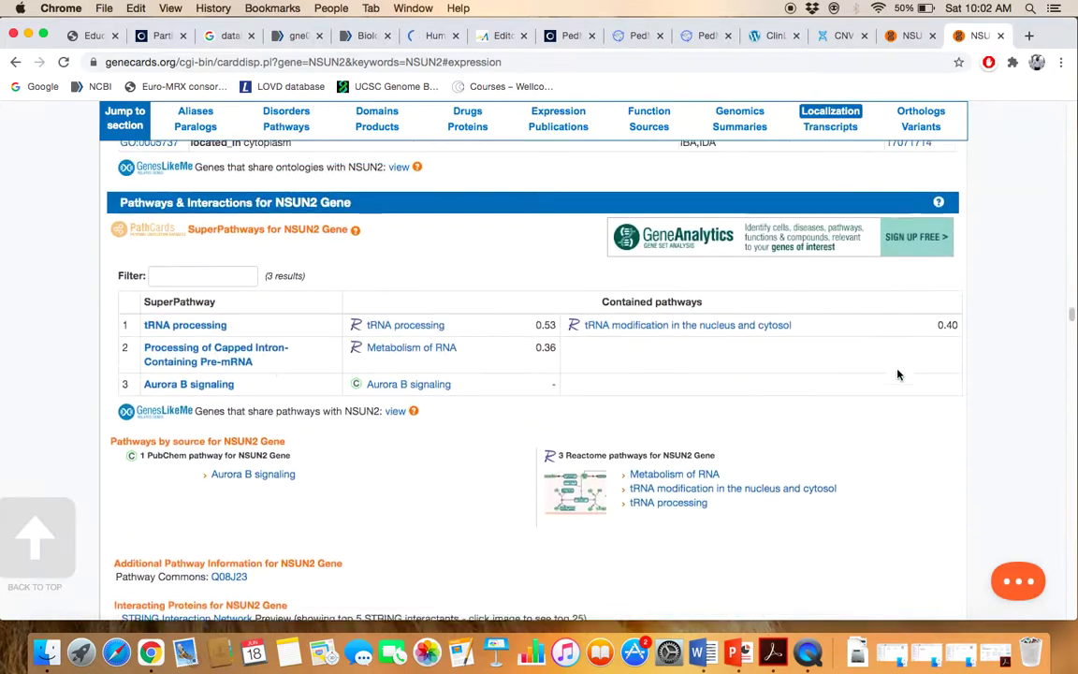
{"action": "scroll", "coordinate": [897, 374], "scroll_direction": "up", "scroll_amount": 20}
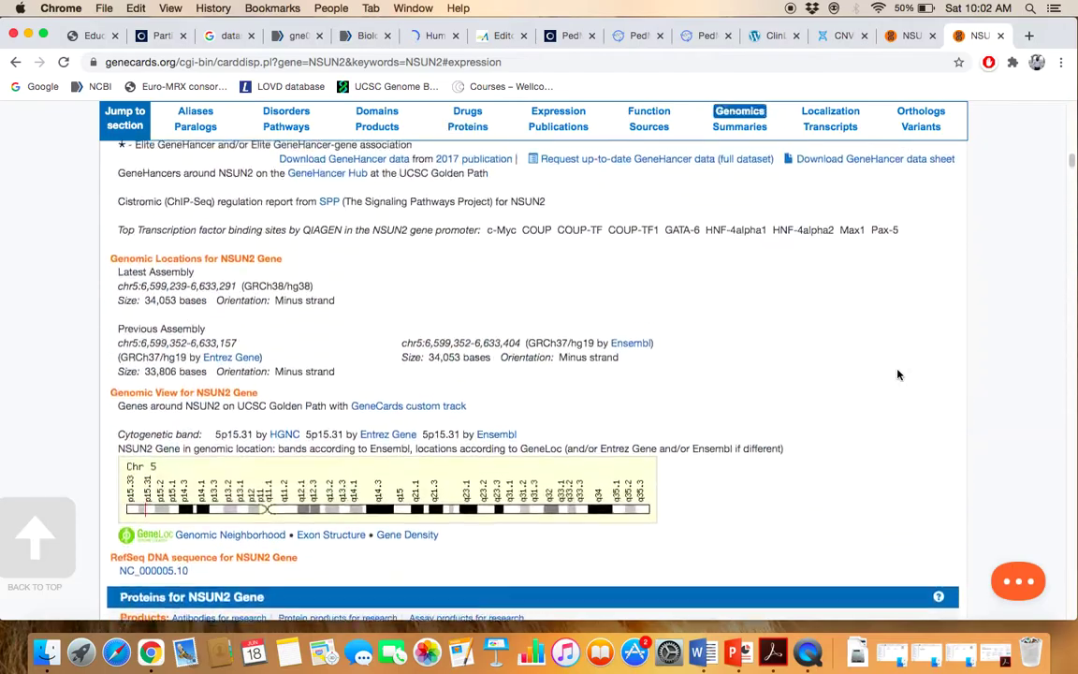
{"action": "scroll", "coordinate": [897, 374], "scroll_direction": "up", "scroll_amount": 20}
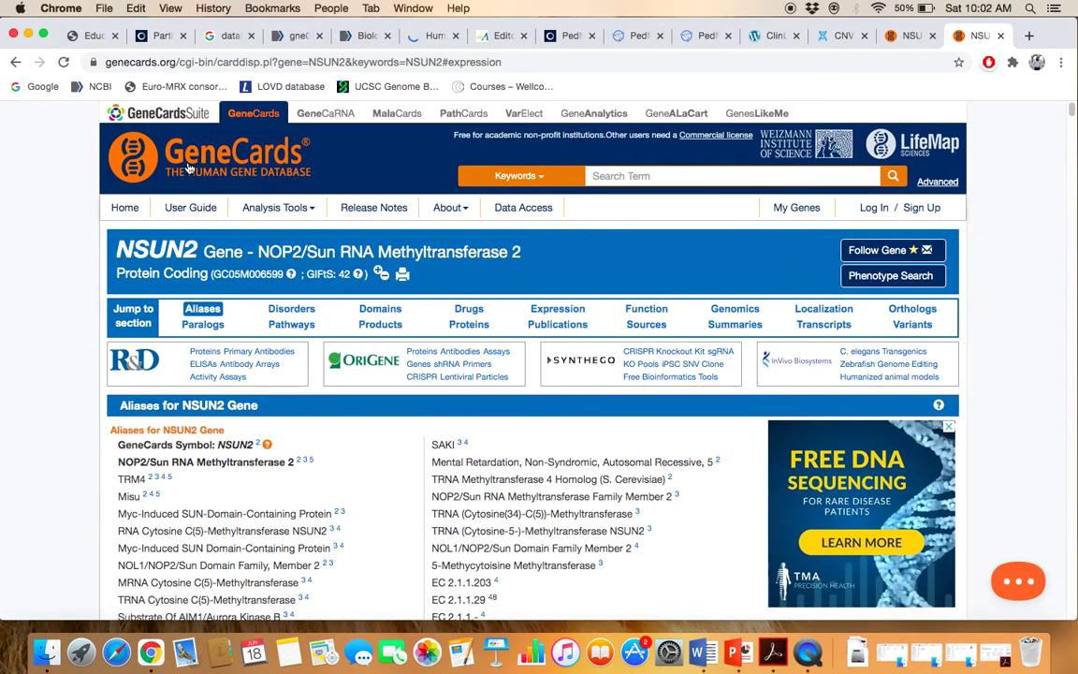
{"action": "left_click", "coordinate": [192, 159]}
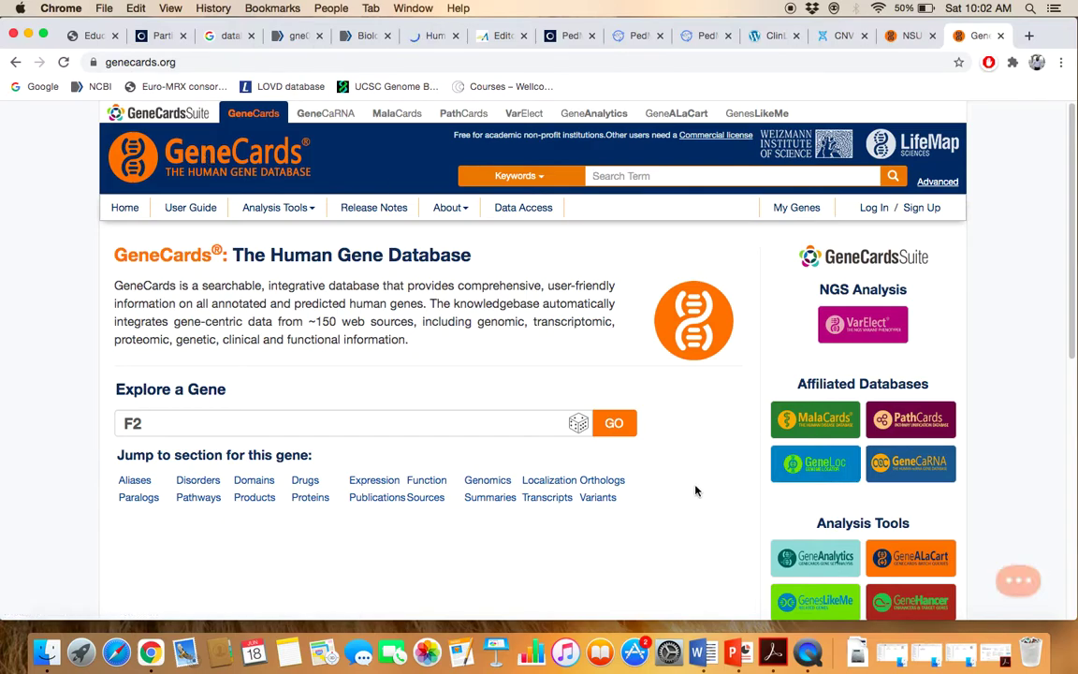
Step: Open the VarElect banner under NGS Analysis and look over the varelect.genecards.org page
{"action": "left_click", "coordinate": [875, 322]}
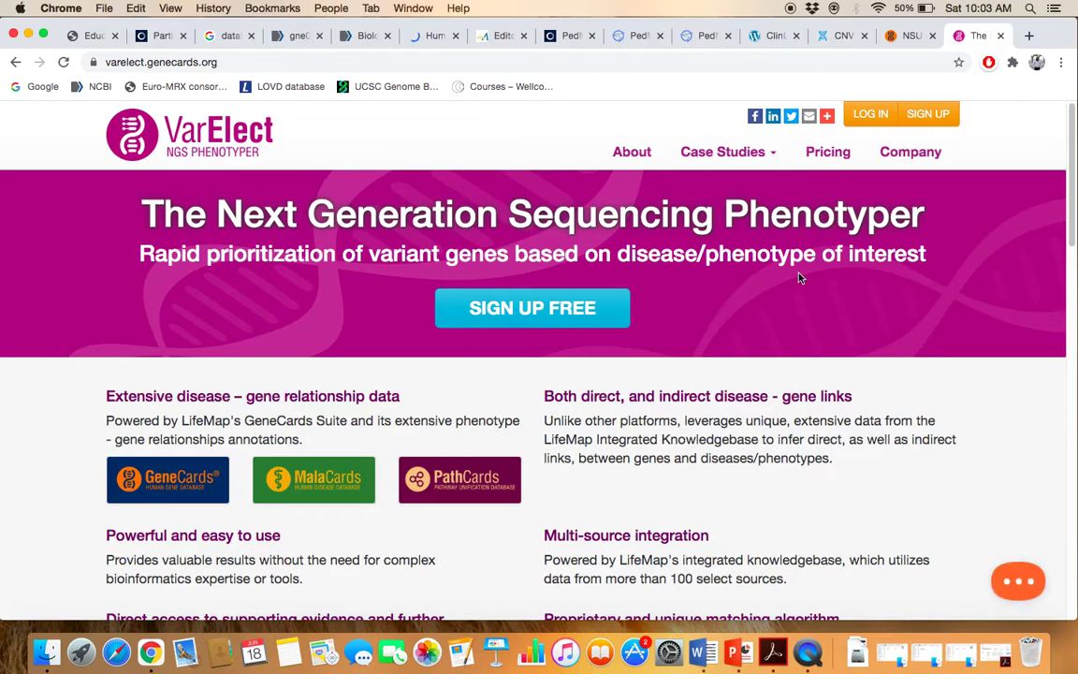
{"action": "scroll", "coordinate": [592, 412], "scroll_direction": "down", "scroll_amount": 1}
{"action": "scroll", "coordinate": [591, 411], "scroll_direction": "down", "scroll_amount": 12}
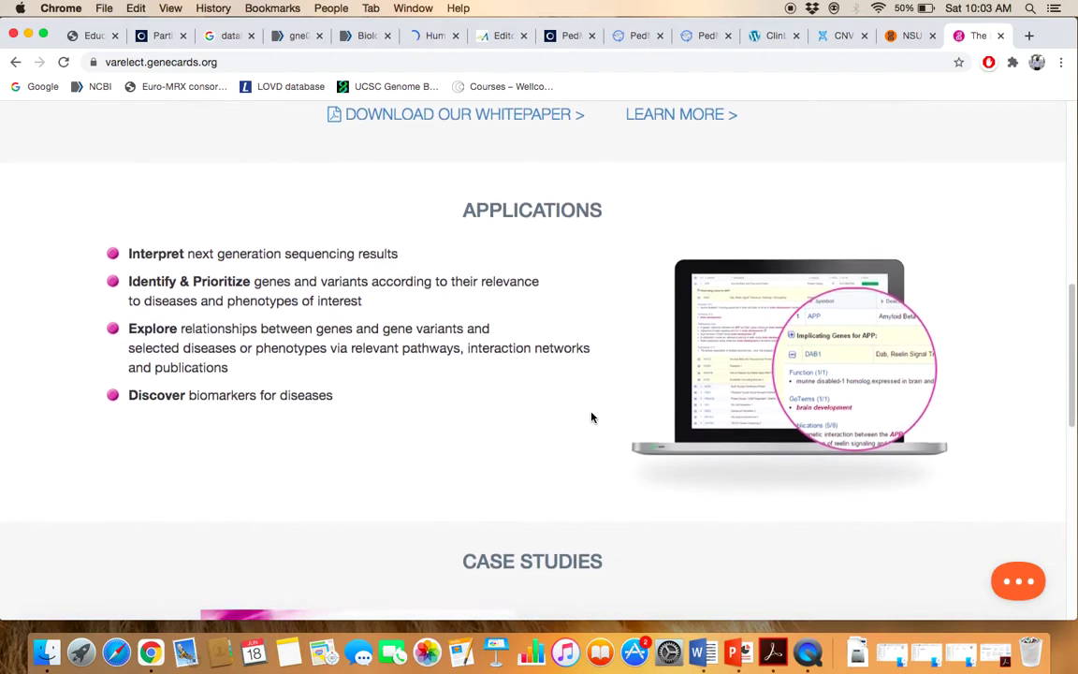
{"action": "scroll", "coordinate": [591, 418], "scroll_direction": "down", "scroll_amount": 10}
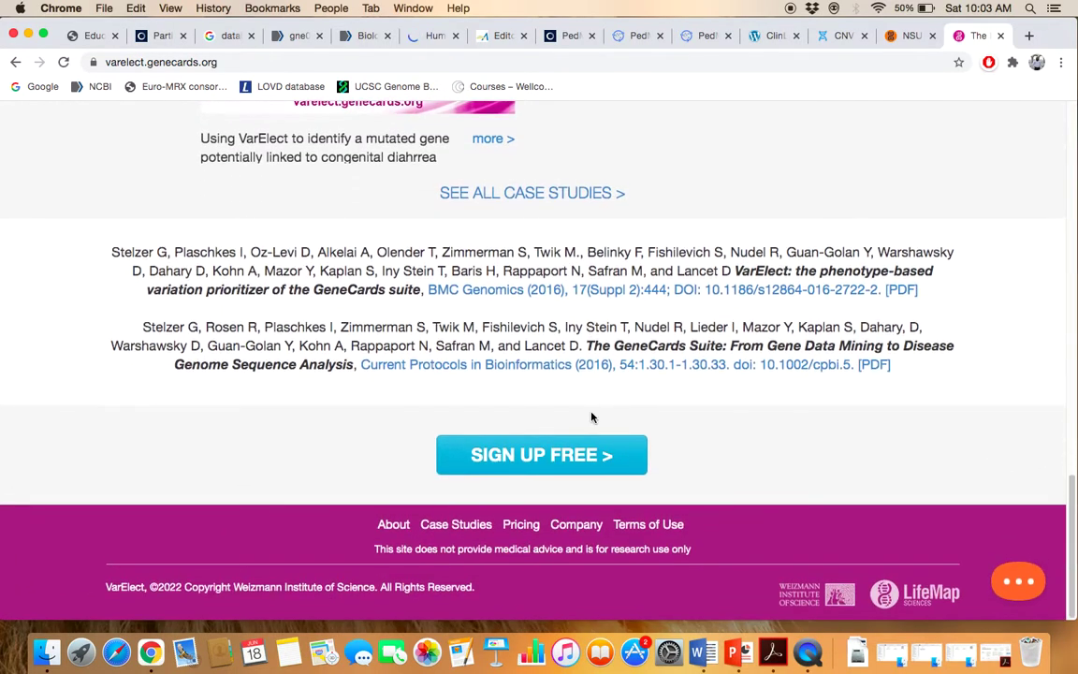
{"action": "scroll", "coordinate": [592, 412], "scroll_direction": "up", "scroll_amount": 4}
{"action": "scroll", "coordinate": [591, 421], "scroll_direction": "down", "scroll_amount": 3}
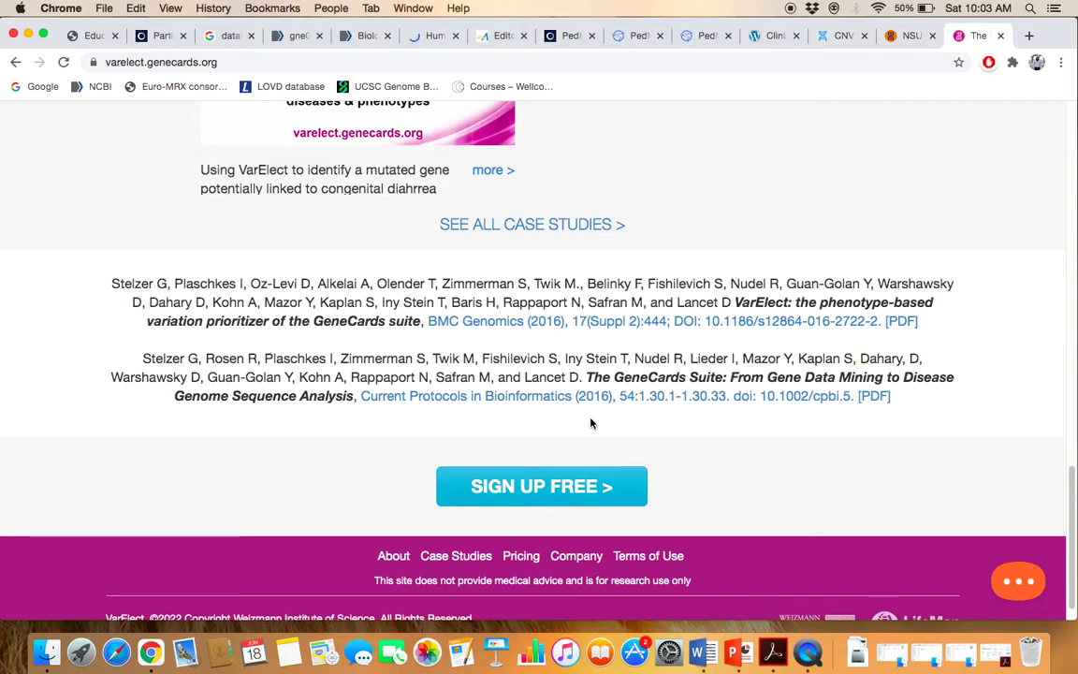
{"action": "scroll", "coordinate": [590, 423], "scroll_direction": "up", "scroll_amount": 15}
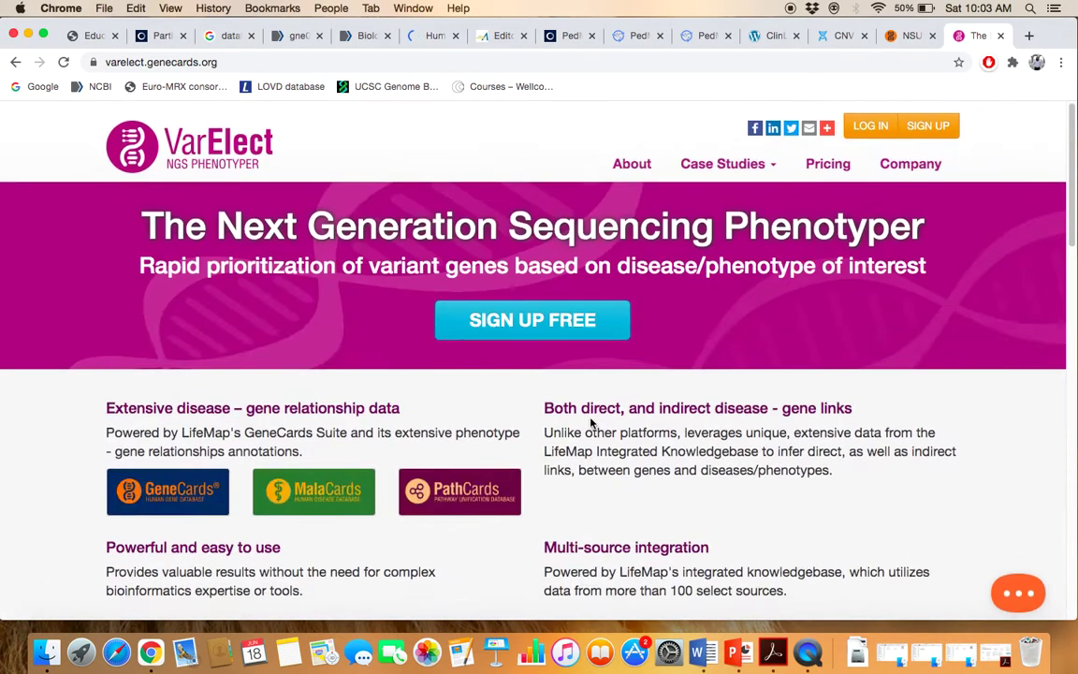